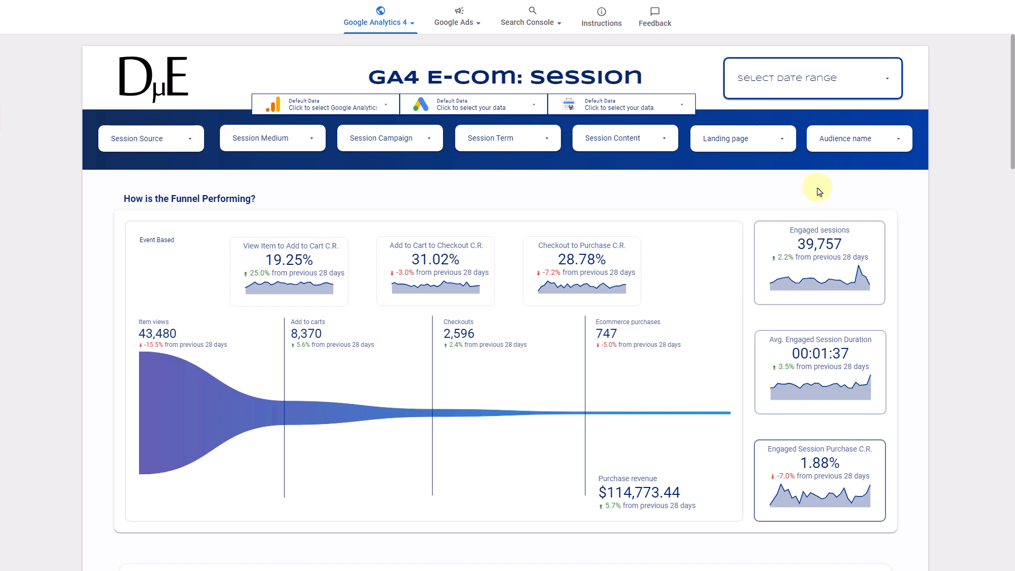
- Set the report's date range to This year to date and apply it
left_click(854, 80)
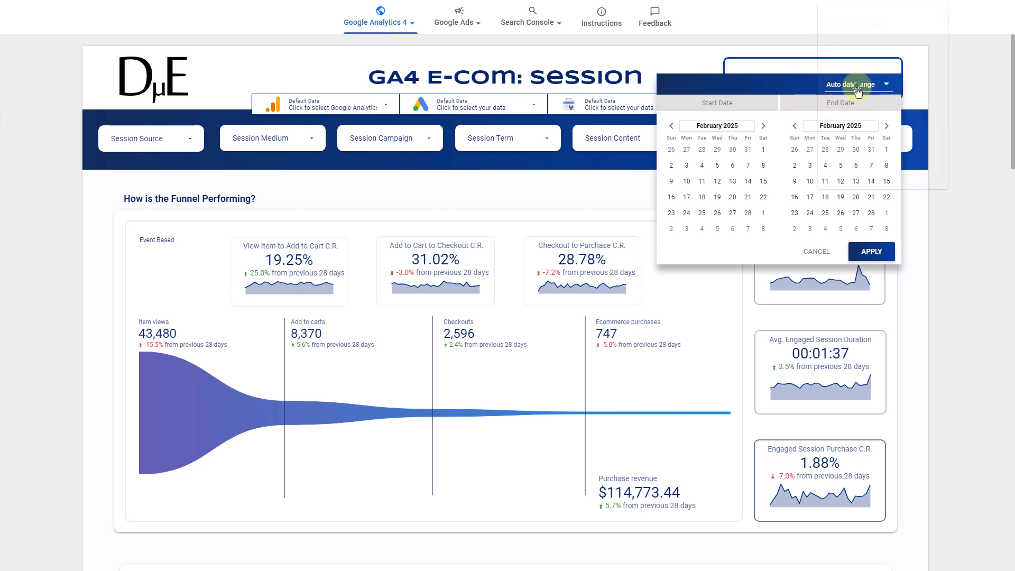
left_click(852, 86)
scroll(853, 63, "up", 8)
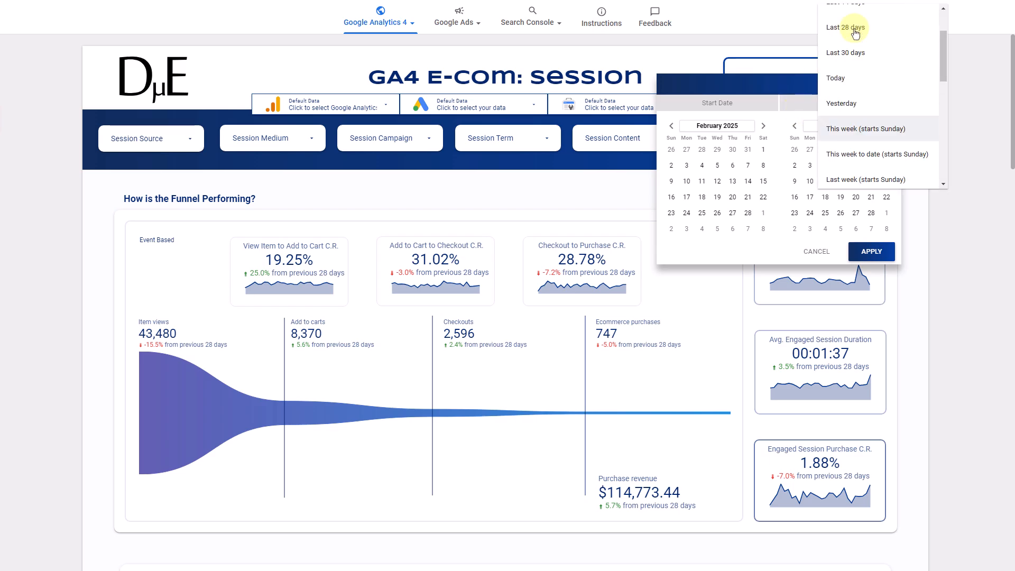
scroll(856, 34, "down", 8)
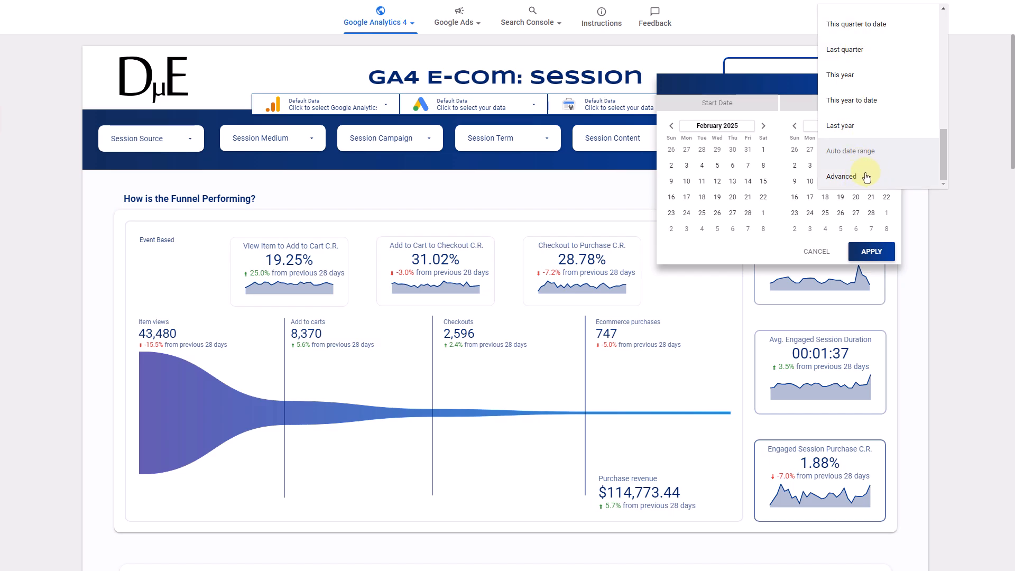
left_click(724, 84)
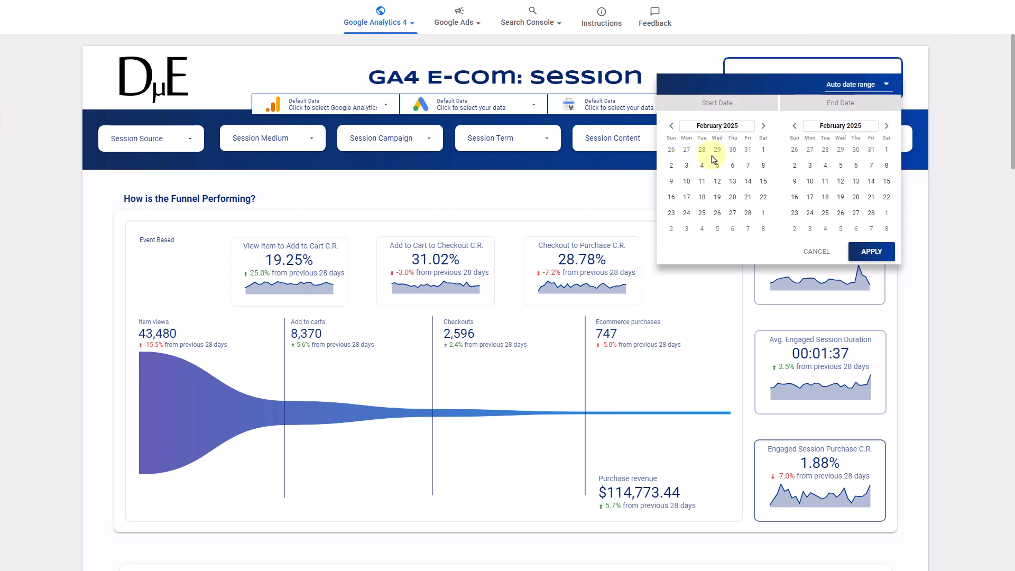
left_click(854, 86)
left_click(859, 102)
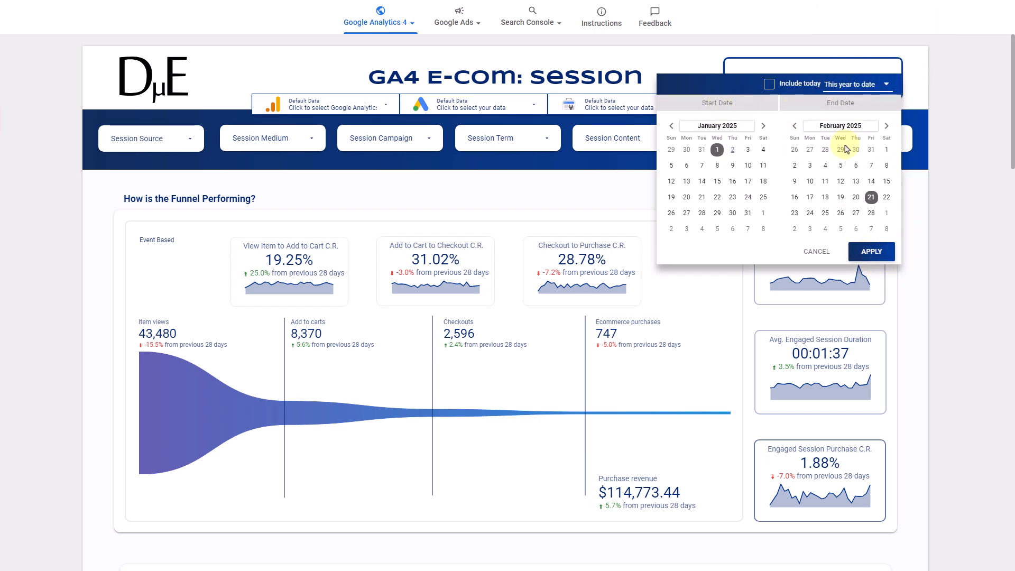
left_click(881, 252)
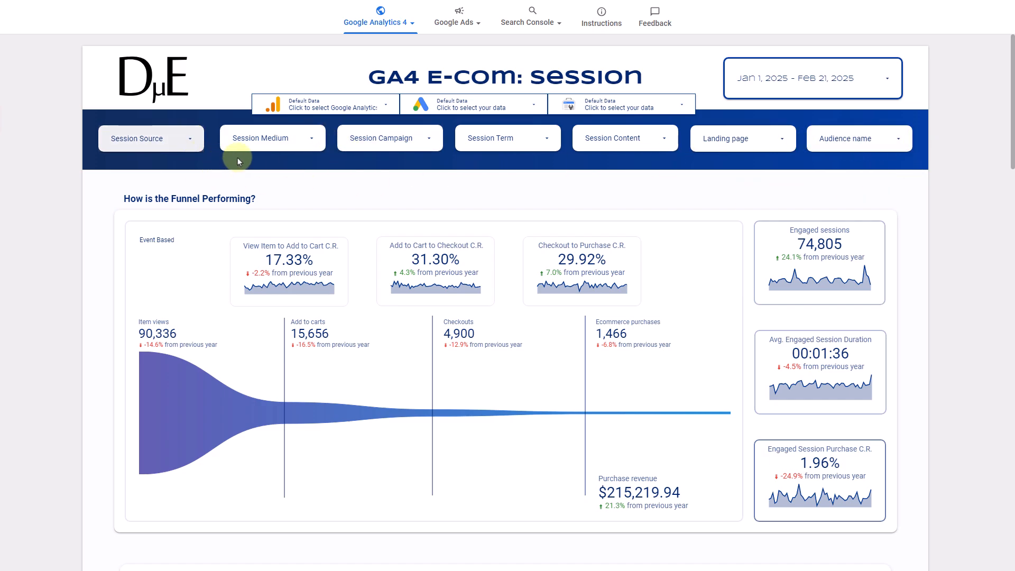
- Filter the report to show only the google session source
left_click(192, 140)
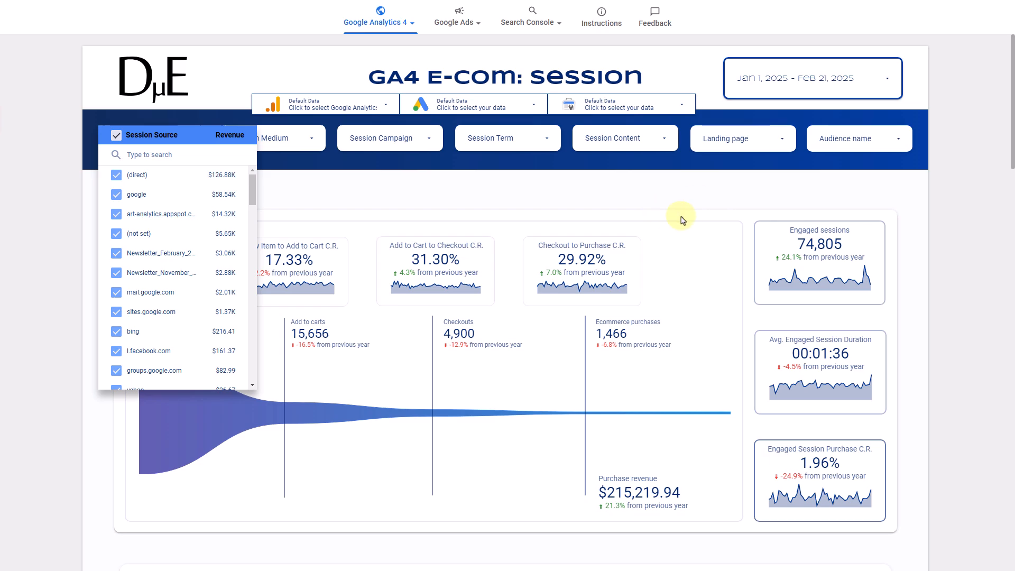
mouse_move(214, 197)
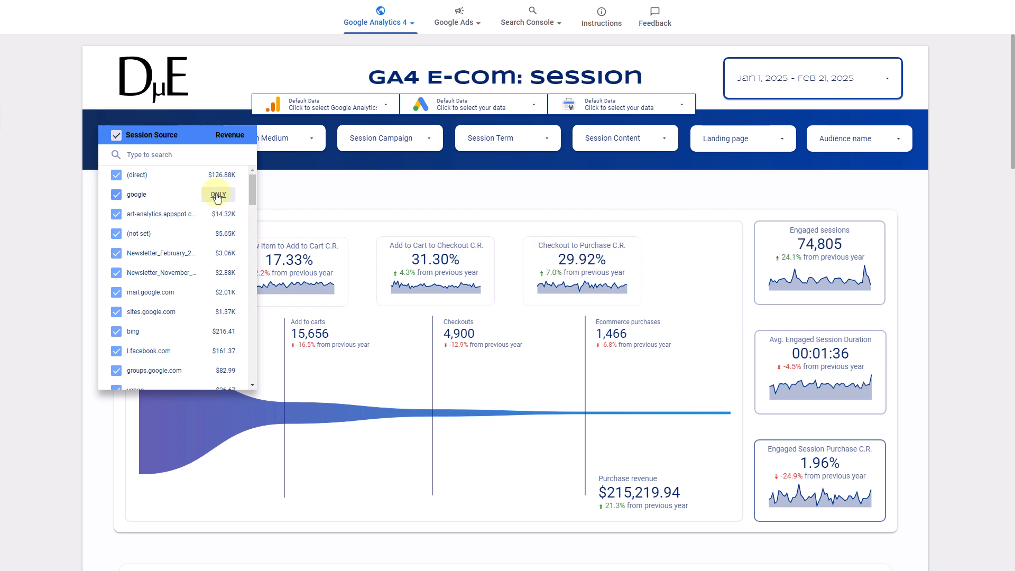
left_click(217, 195)
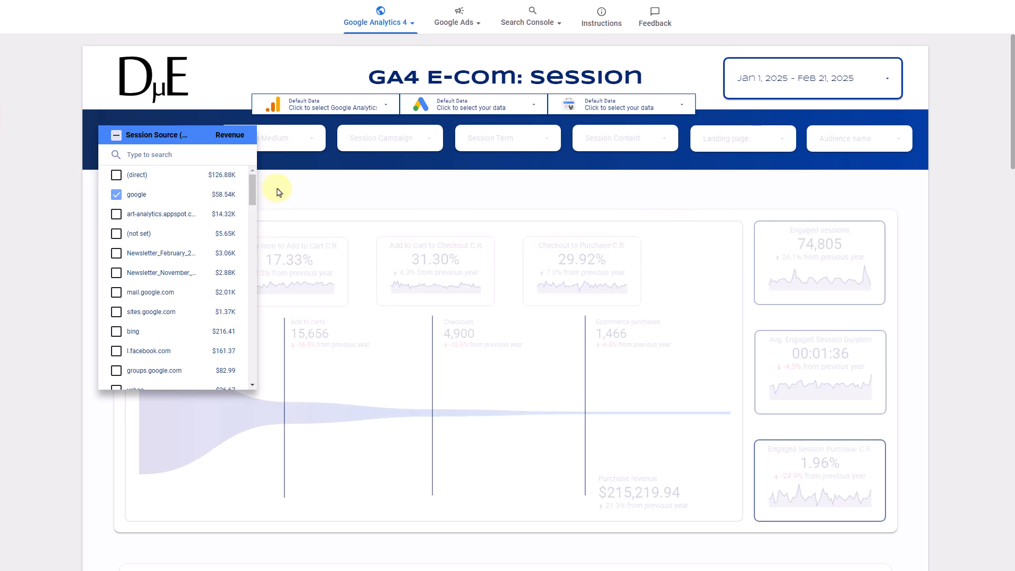
left_click(279, 191)
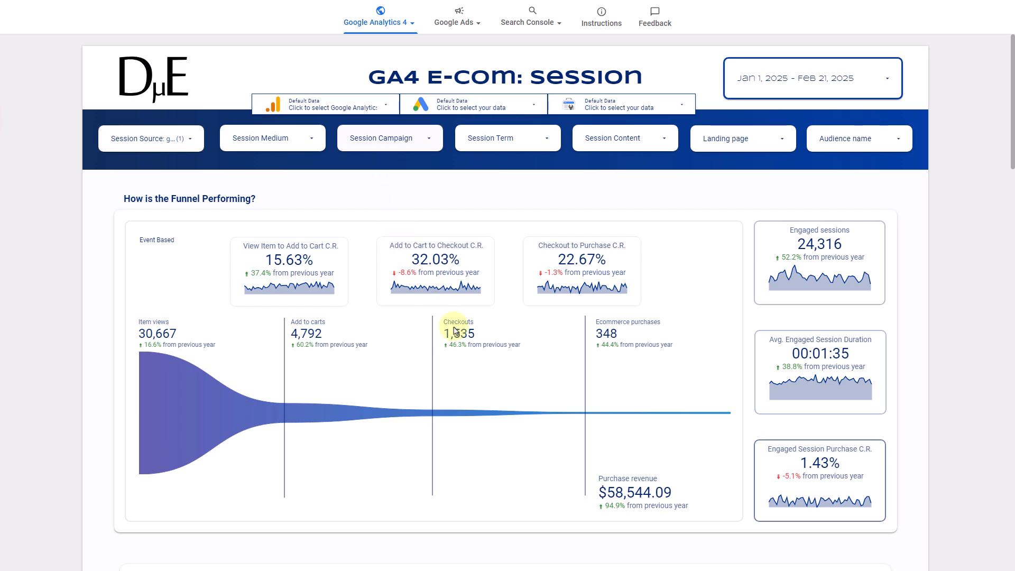
- Look over the google-filtered charts and reset the report's date range and filters to their defaults
scroll(529, 400, "down", 8)
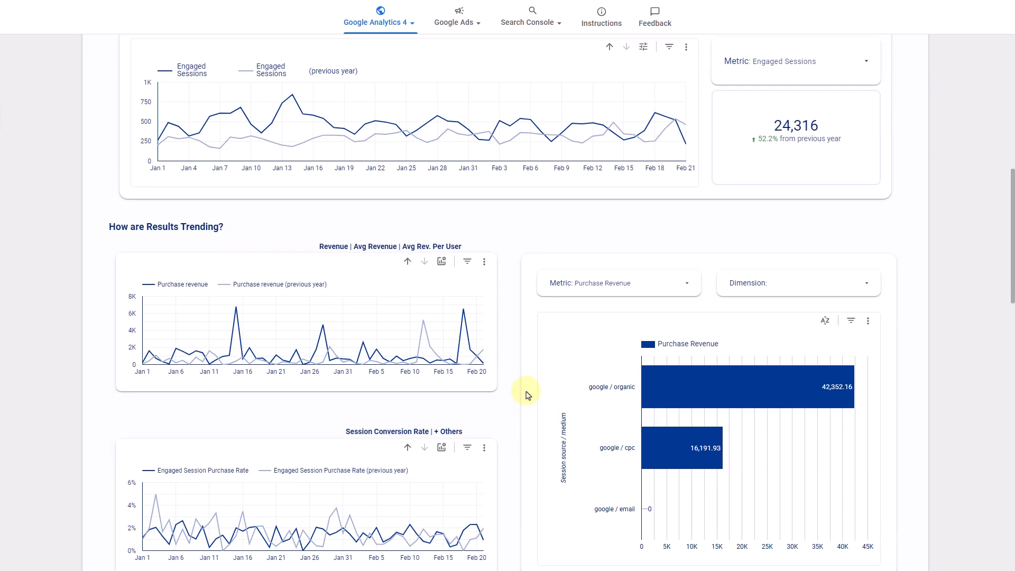
scroll(527, 395, "down", 3)
scroll(526, 390, "up", 11)
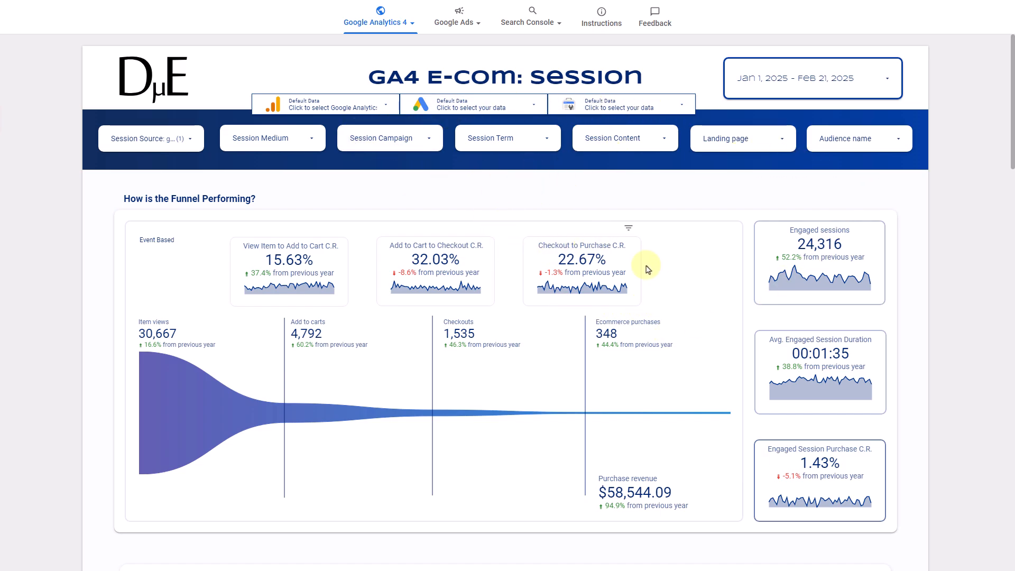
scroll(645, 394, "down", 9)
scroll(643, 389, "up", 4)
scroll(643, 388, "up", 5)
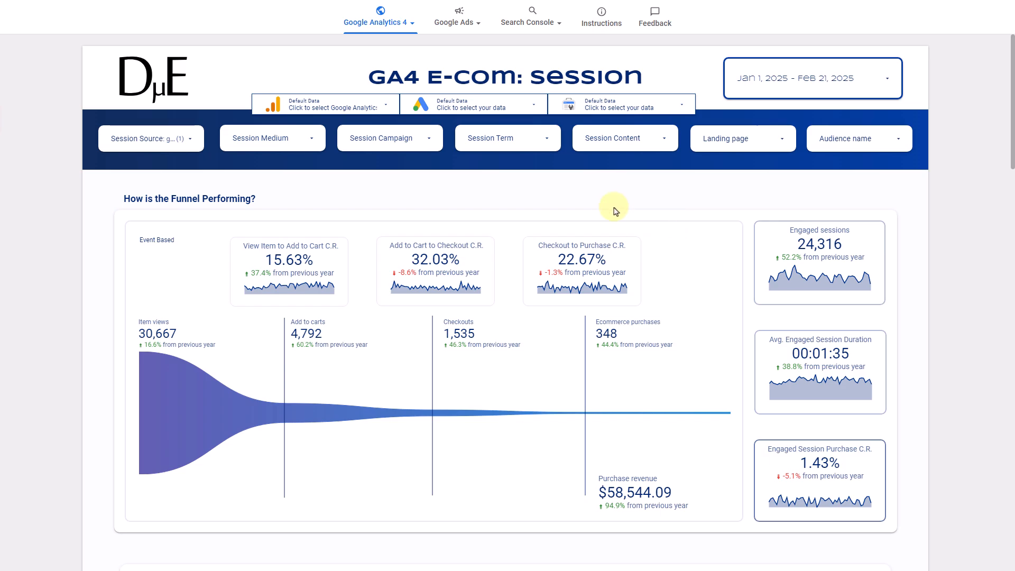
mouse_move(856, 14)
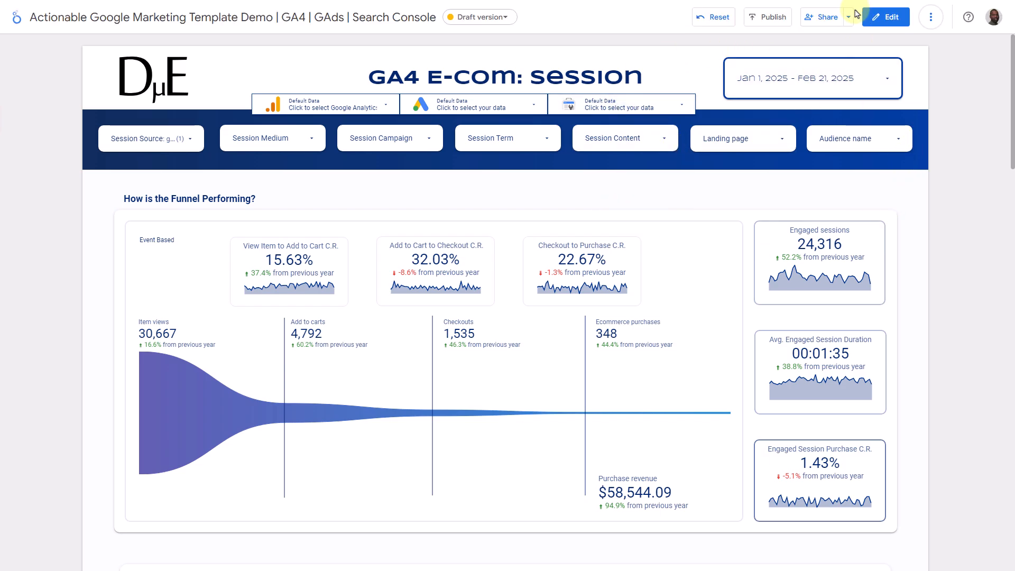
left_click(709, 19)
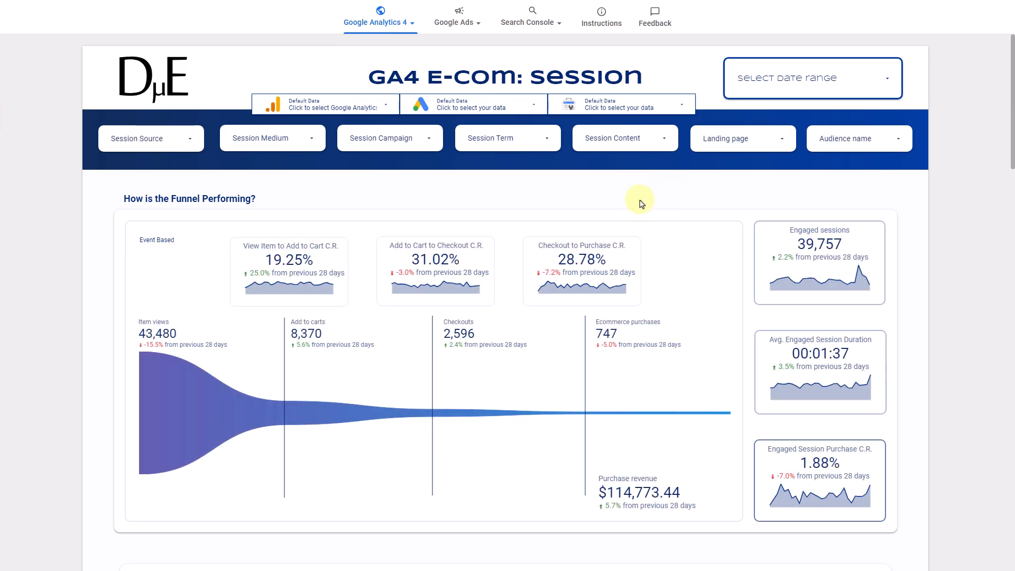
- Switch the metric of the time-series chart below the funnel to Purchase Revenue
scroll(640, 201, "down", 8)
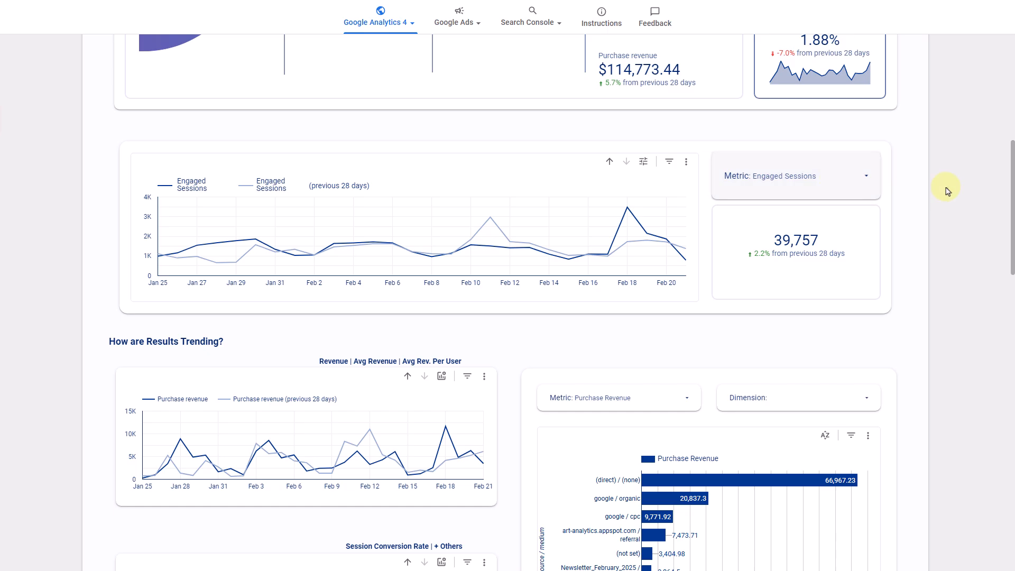
left_click(737, 174)
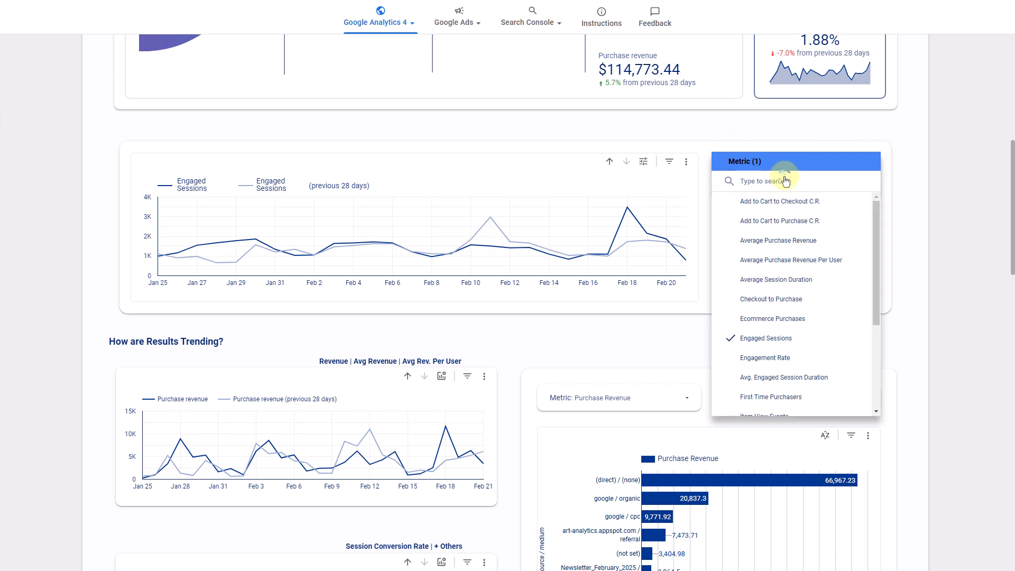
scroll(777, 280, "down", 3)
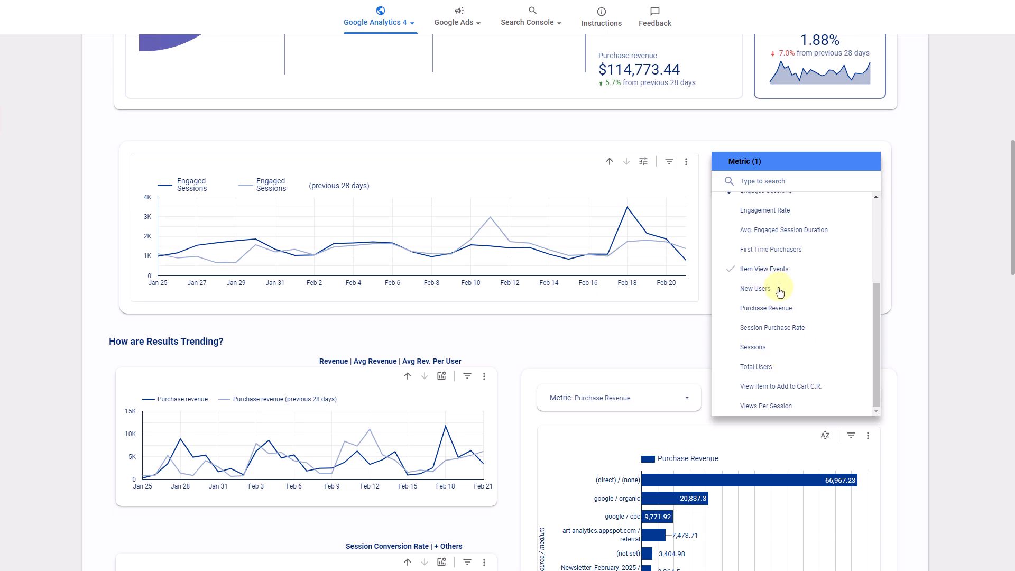
left_click(712, 141)
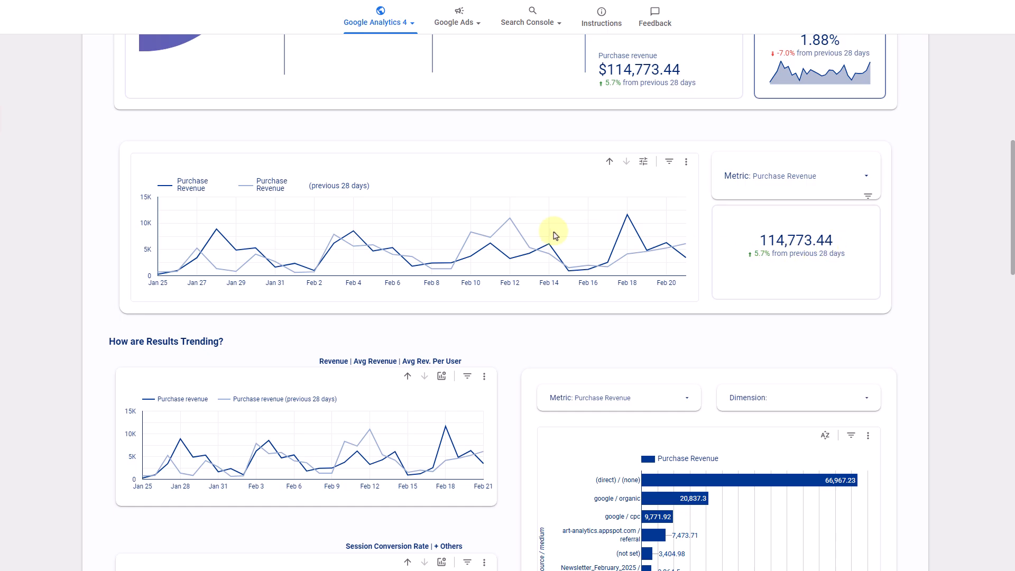
mouse_move(609, 263)
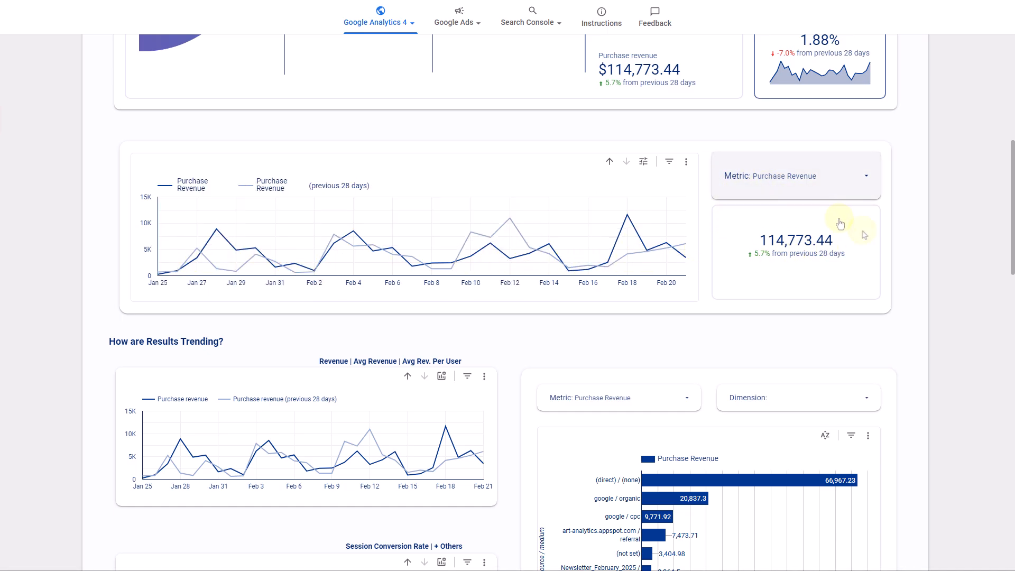
- Sort the session source / medium bar chart ascending by Selected Metric 2 and return it to descending order
scroll(862, 229, "down", 3)
scroll(861, 229, "down", 2)
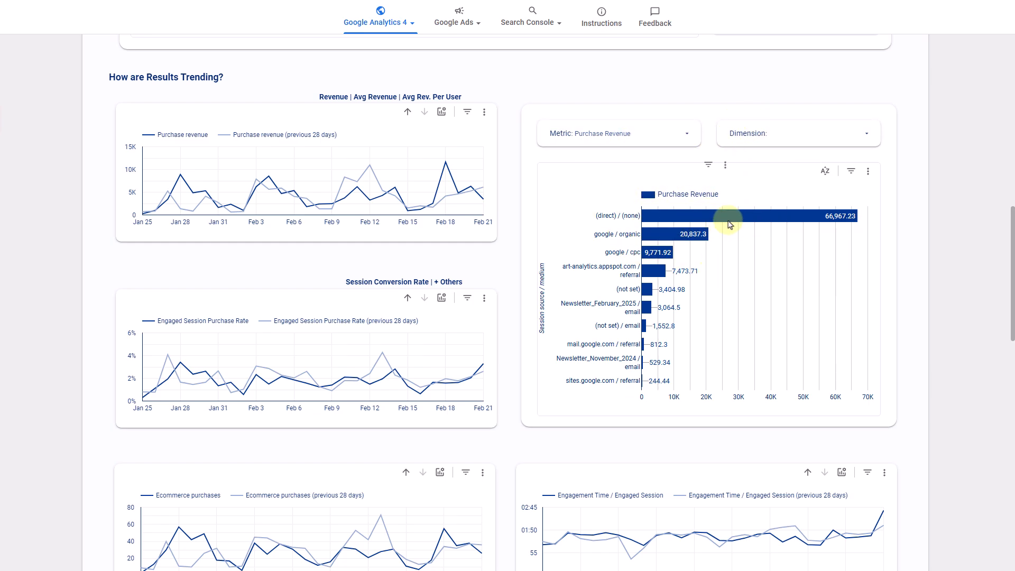
mouse_move(749, 227)
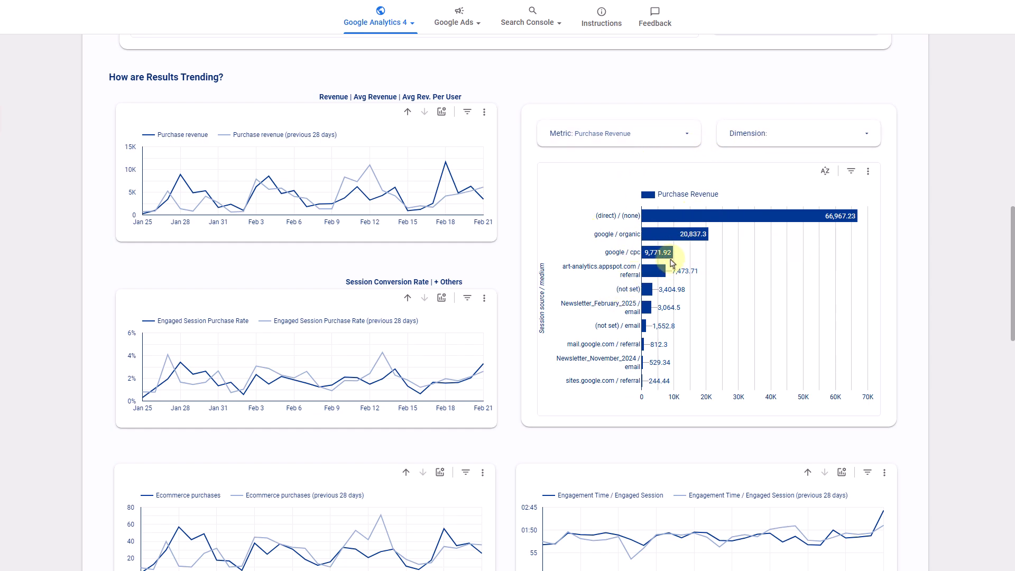
mouse_move(670, 263)
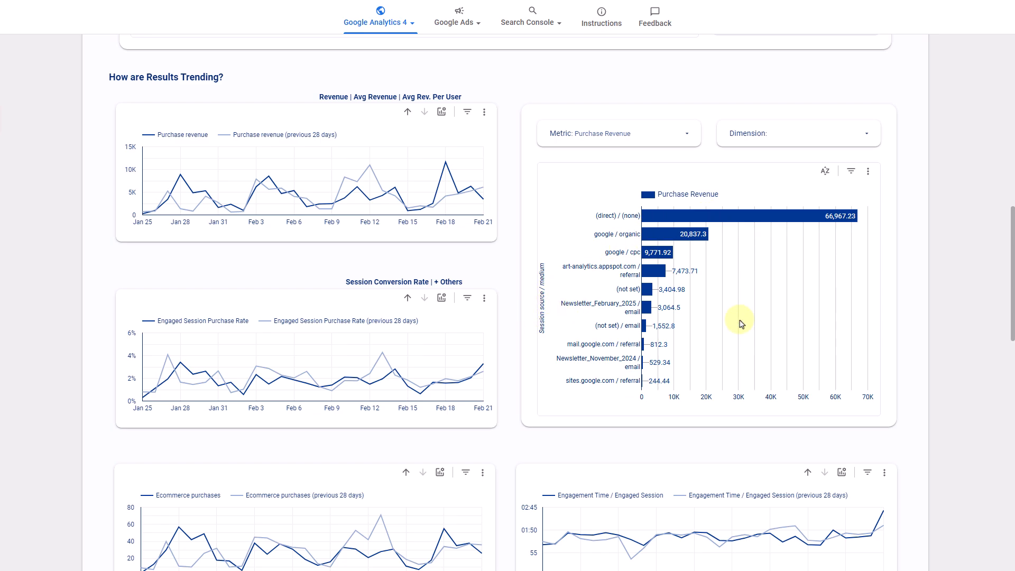
left_click(826, 172)
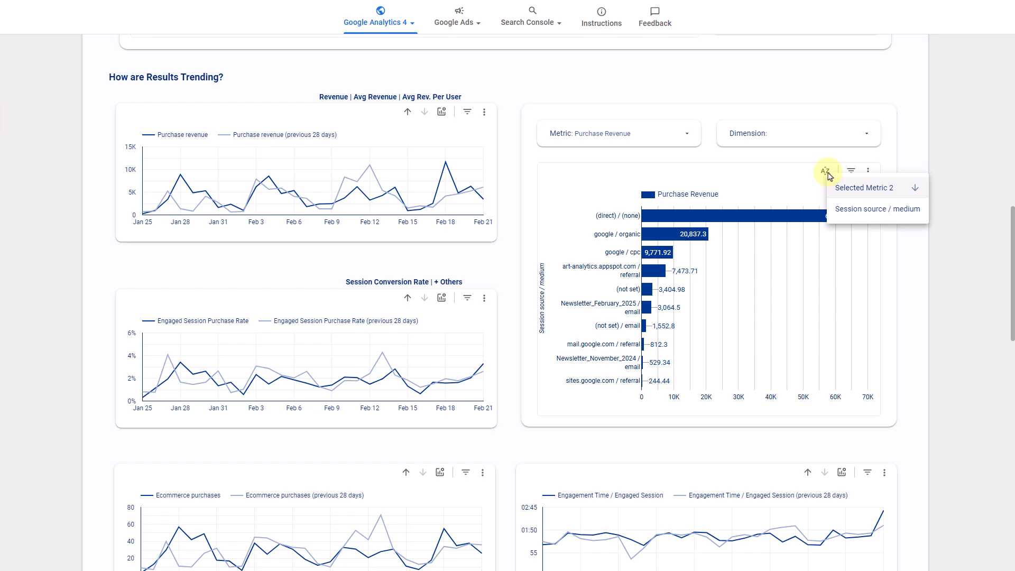
left_click(914, 191)
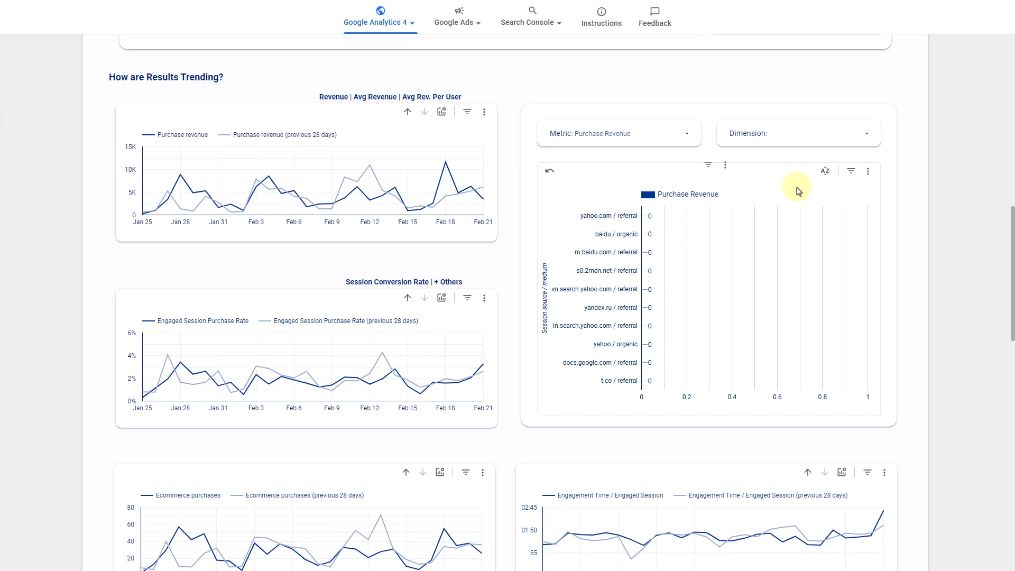
left_click(823, 174)
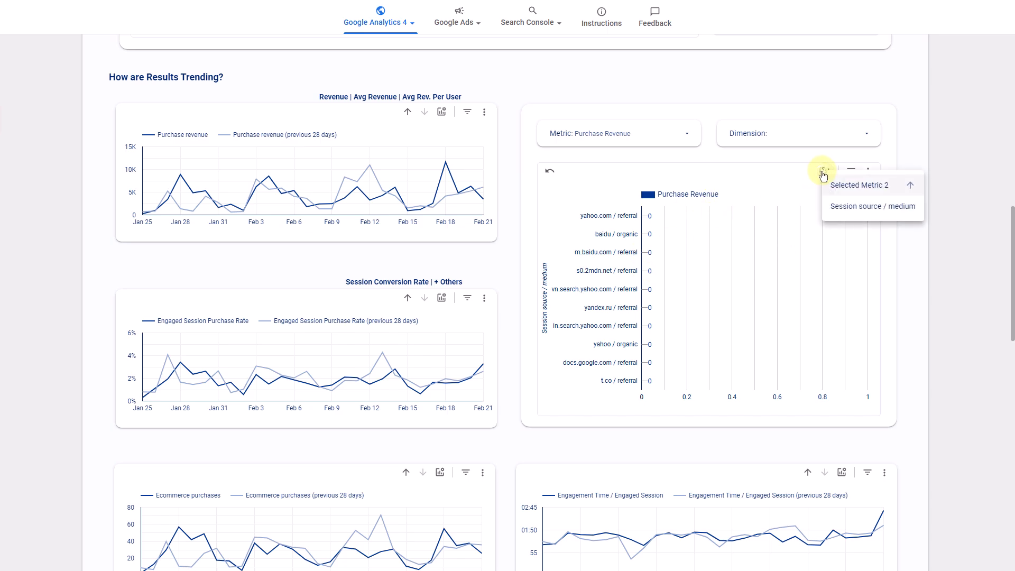
left_click(875, 184)
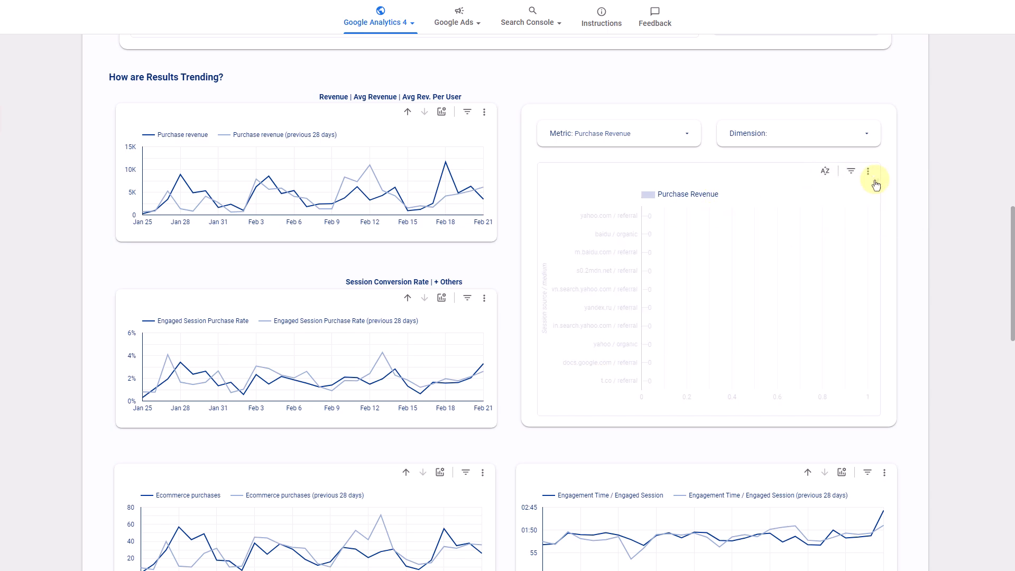
- Change the metric of the session source / medium bar chart to Engaged Sessions
left_click(644, 140)
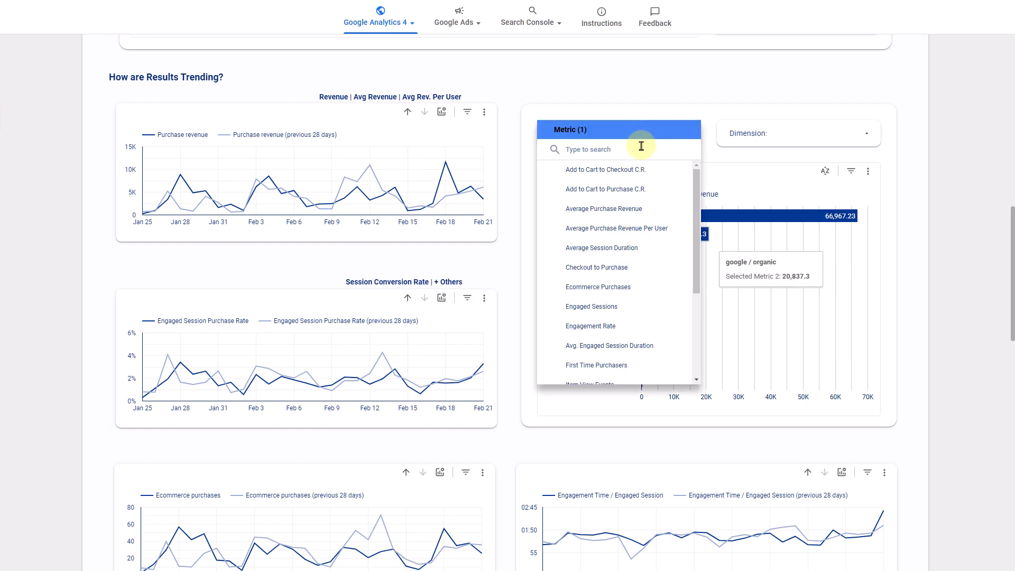
left_click(595, 312)
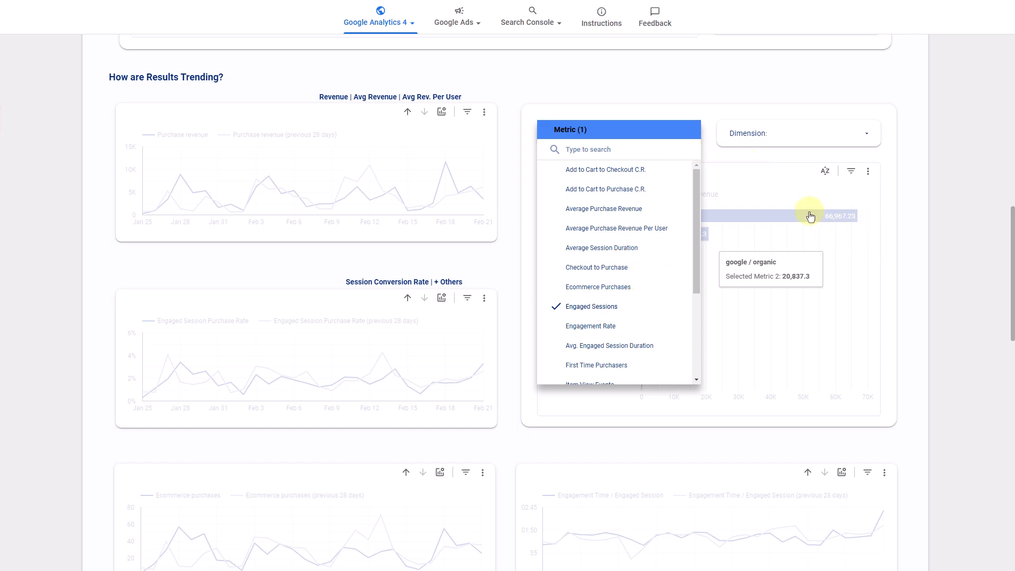
left_click(754, 162)
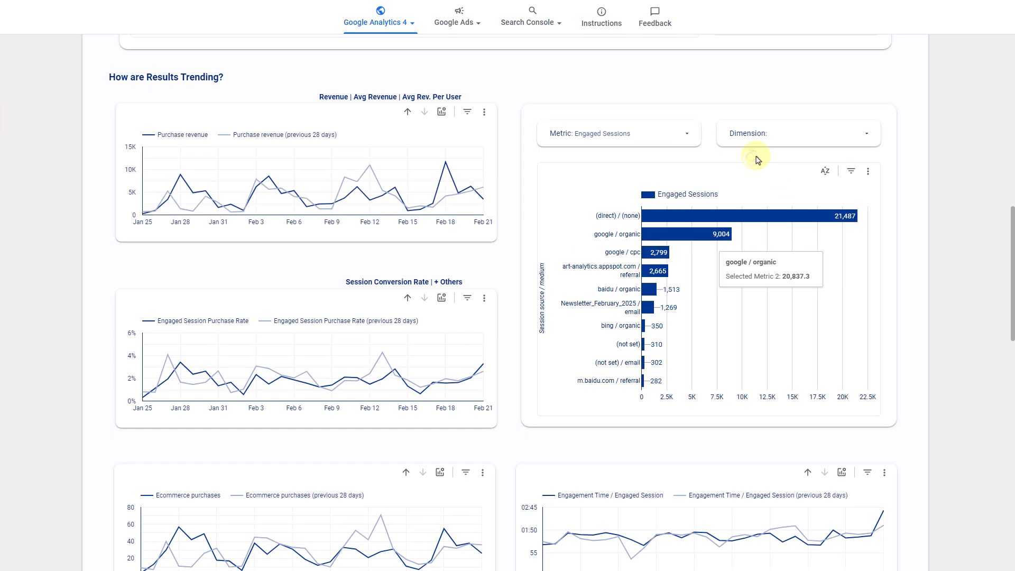
- Break the Engaged Sessions bar chart down by the Age dimension
left_click(783, 136)
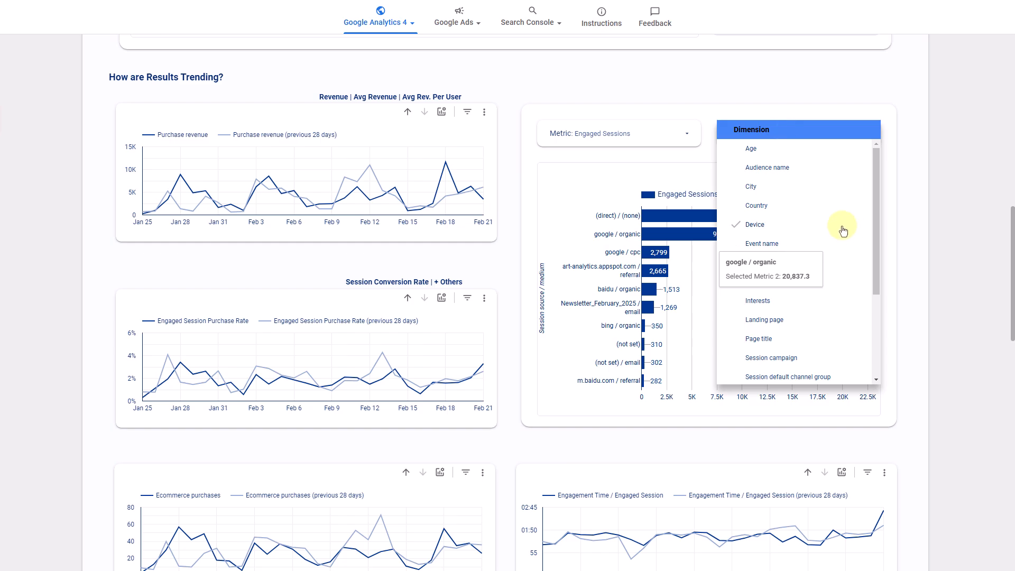
left_click(759, 153)
left_click(702, 158)
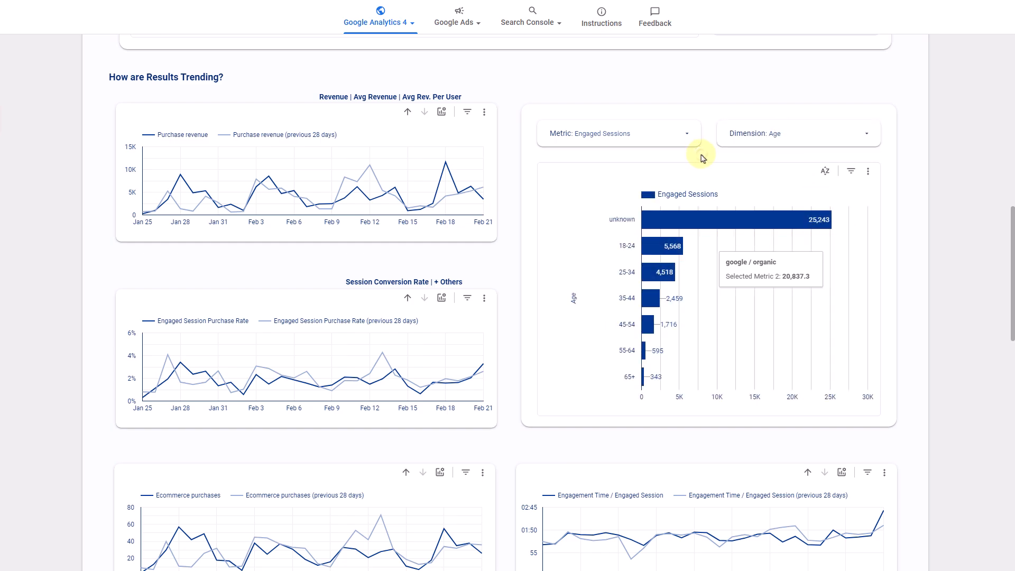
- Change the Engaged Sessions bar chart's dimension to Device
left_click(755, 137)
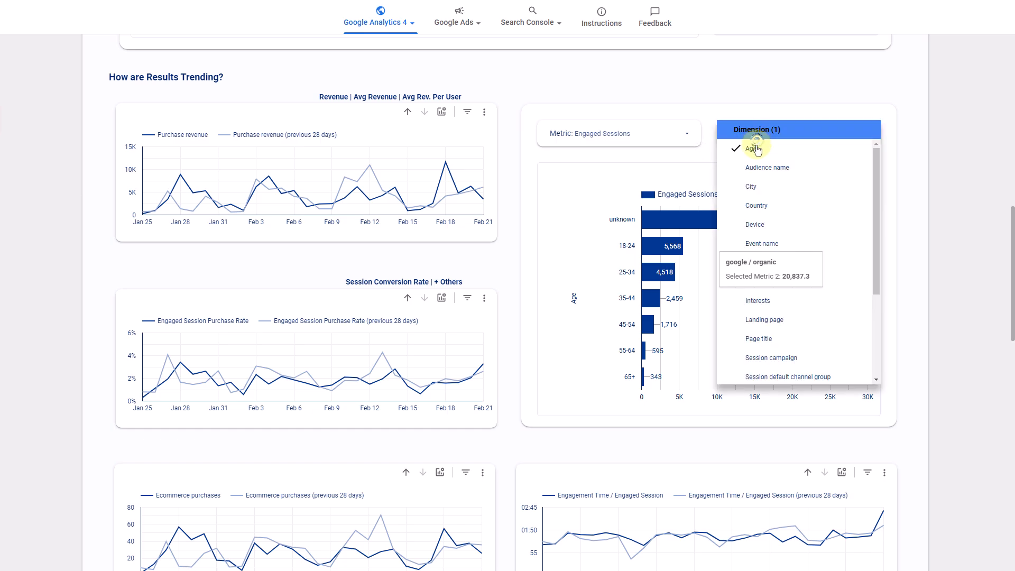
left_click(760, 229)
left_click(707, 139)
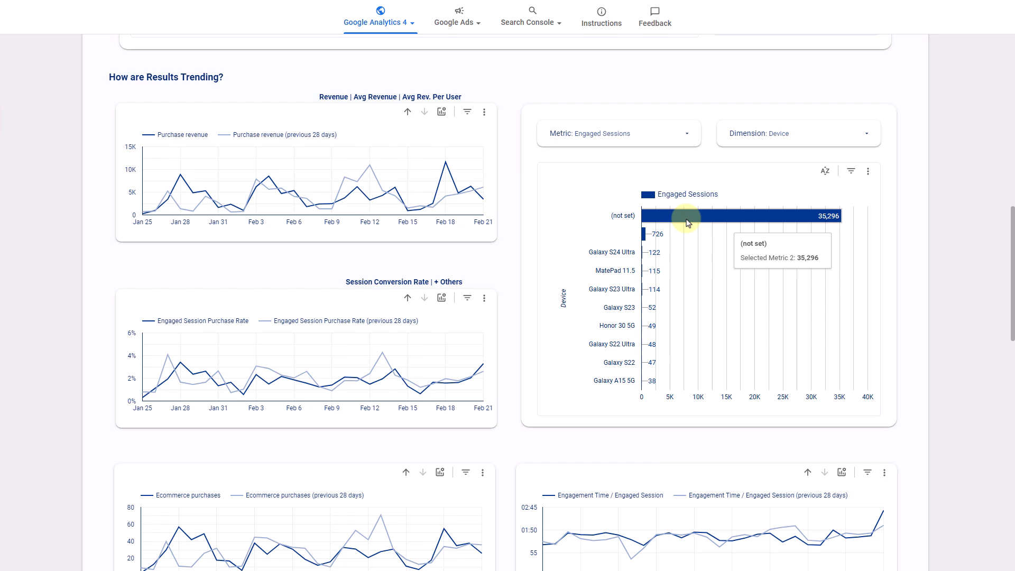
scroll(661, 230, "down", 6)
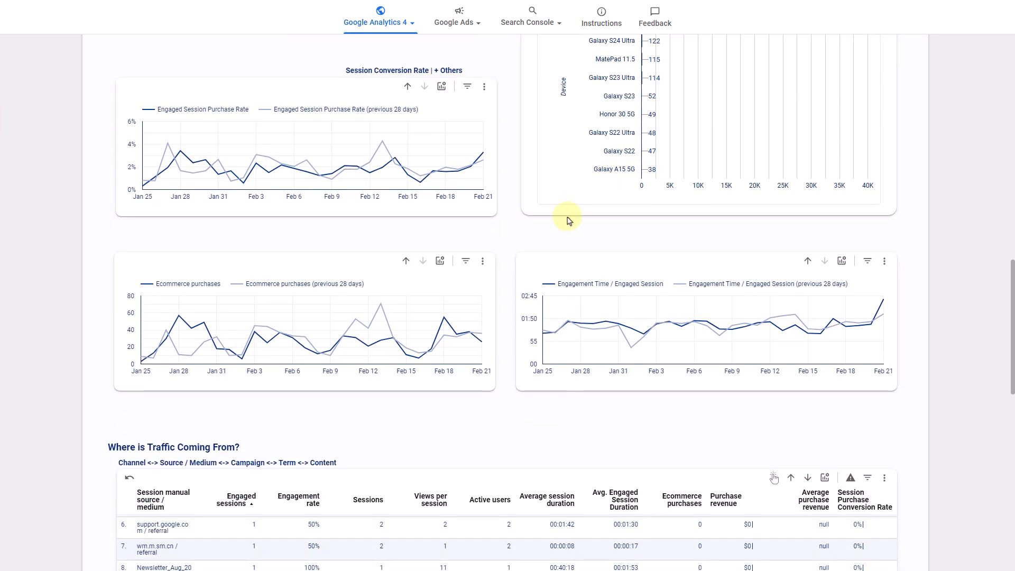
- Sort the session manual source / medium table under Where is Traffic Coming From? by Engaged sessions in descending order
scroll(567, 220, "down", 2)
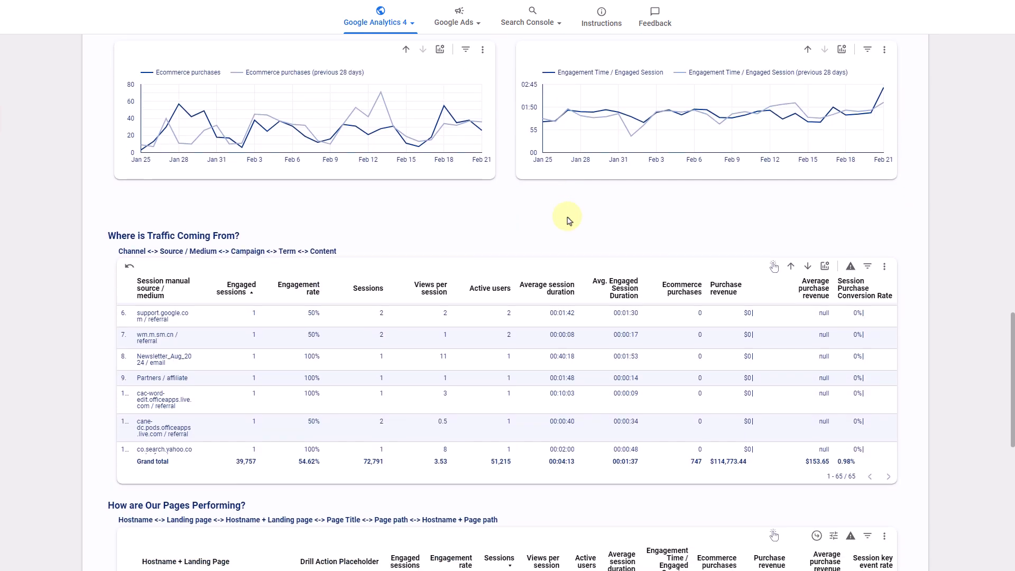
scroll(567, 220, "down", 1)
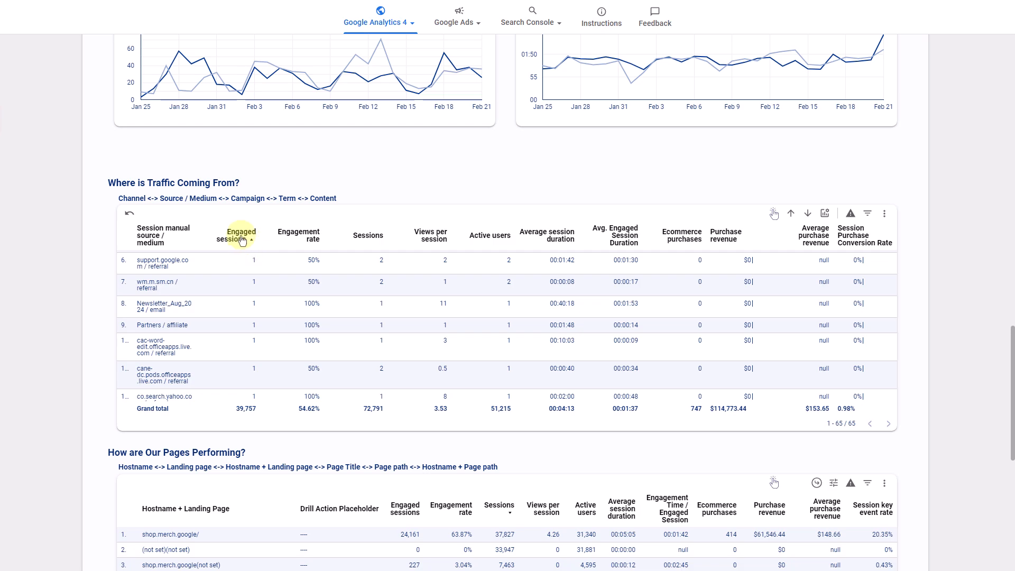
left_click(241, 239)
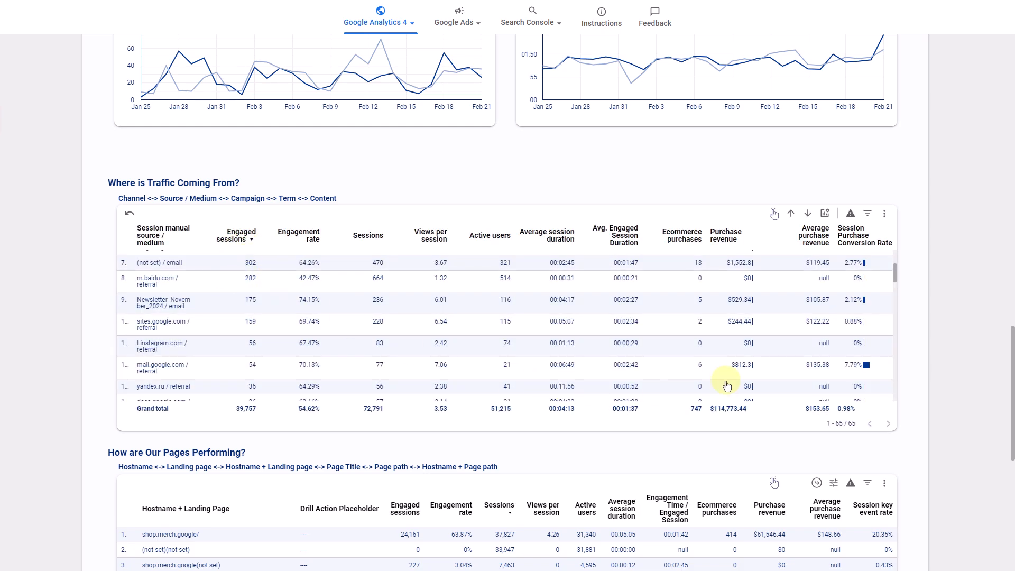
- Sort the traffic source table by Purchase revenue in descending and ascending order, and reset the table to its default view
left_click(719, 242)
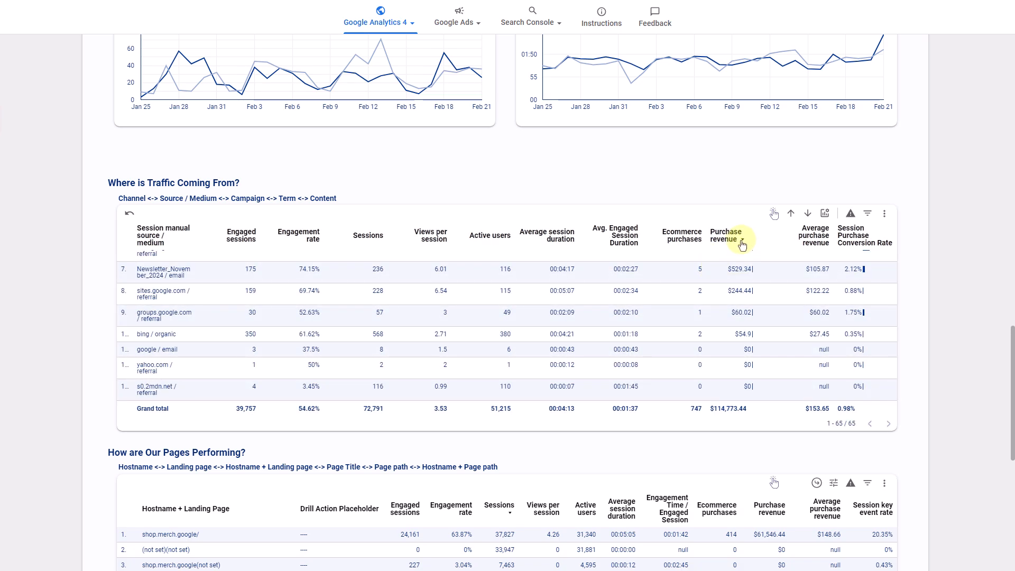
left_click(727, 237)
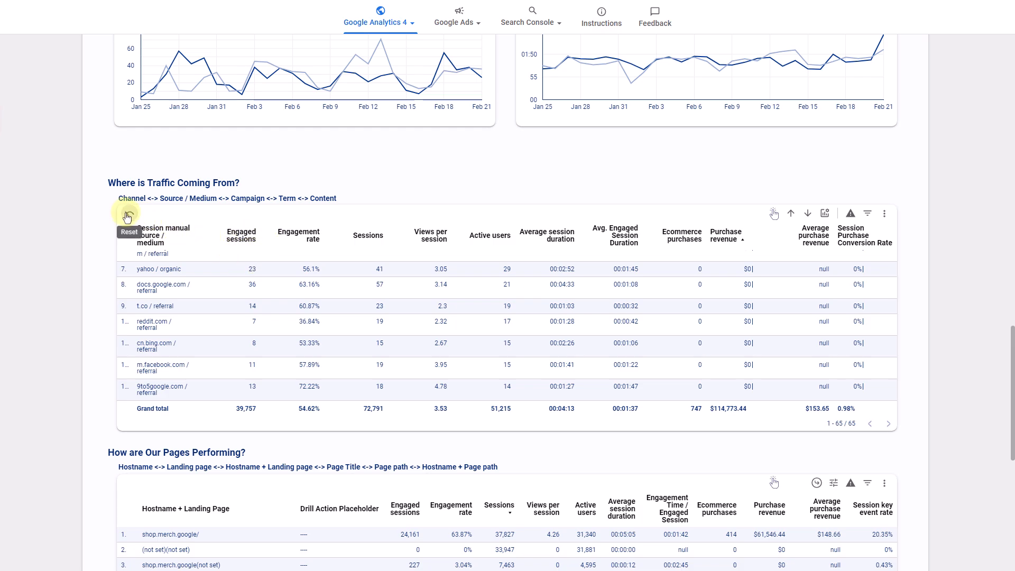
left_click(128, 216)
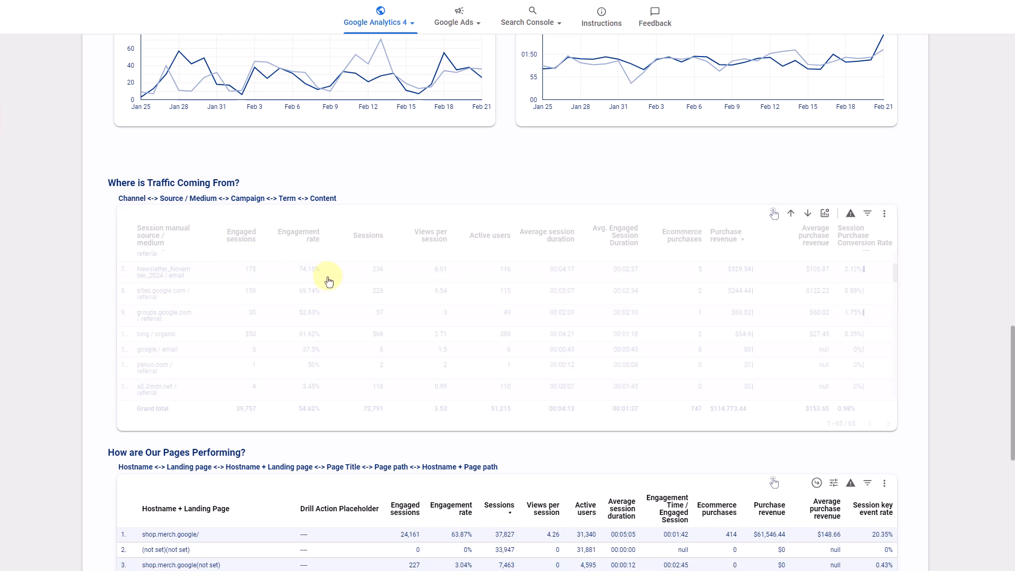